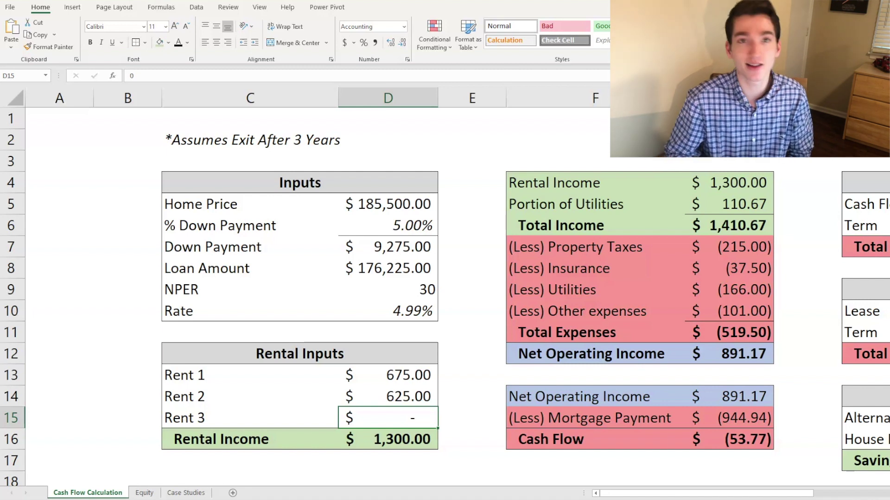
- Test a third tenant's rent by setting Rent 3 to 650, and reset it to 0
text(650)
key(Return)
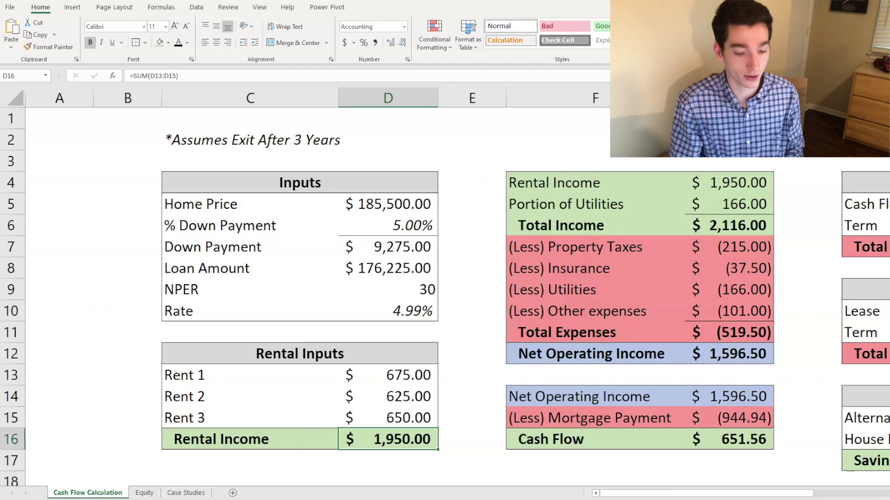
click(408, 418)
text(0)
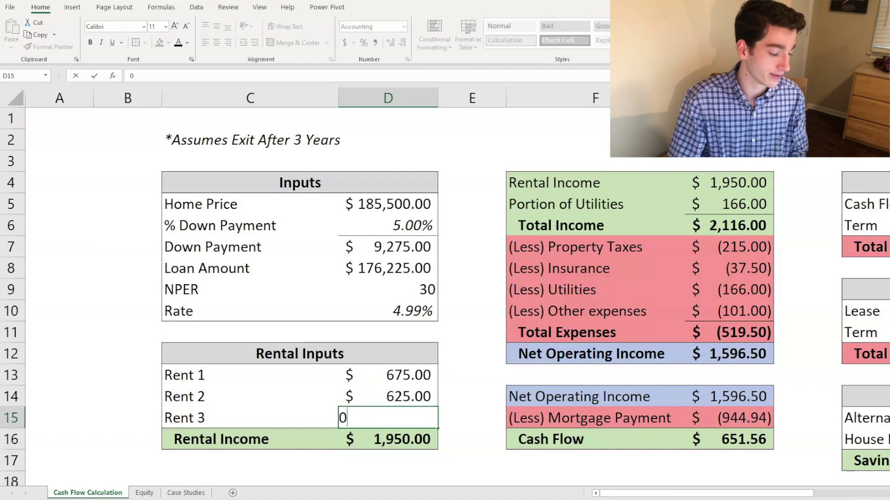
key(Return)
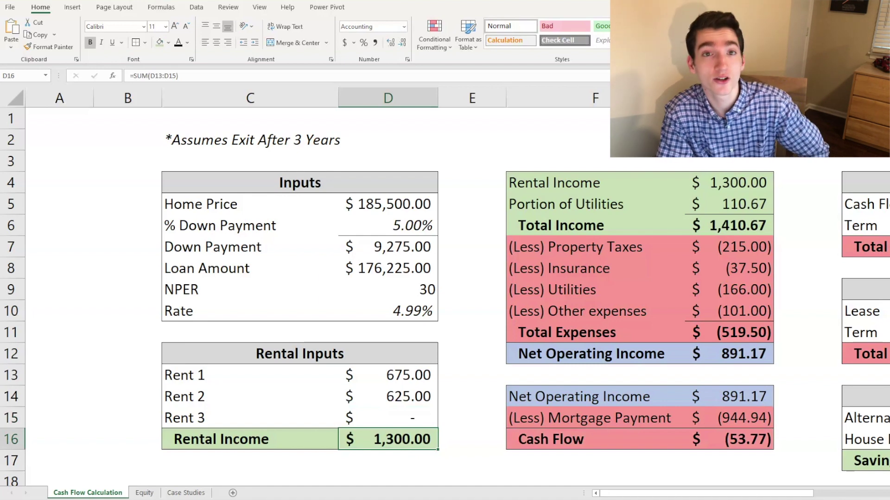
click(471, 439)
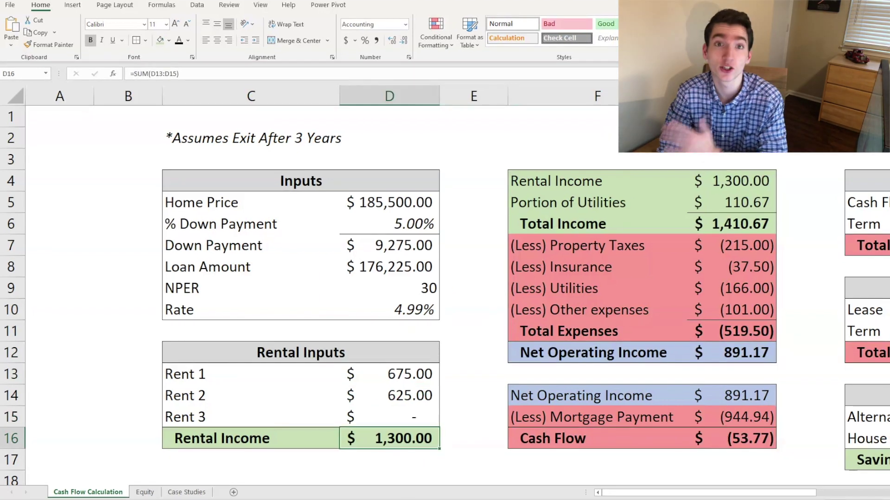
- Examine the rental income, portion of utilities and total income lines and the formulas behind them
key(Up)
key(Up)
key(Up)
key(Up)
key(Up)
key(Up)
key(Up)
key(Up)
key(Up)
key(Up)
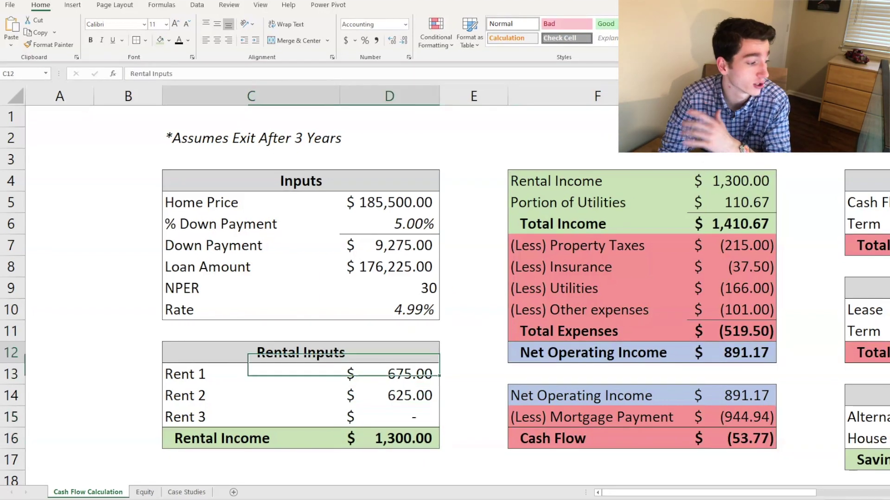
key(Right)
key(Right)
key(Right)
key(Right)
key(Up)
key(Up)
key(Left)
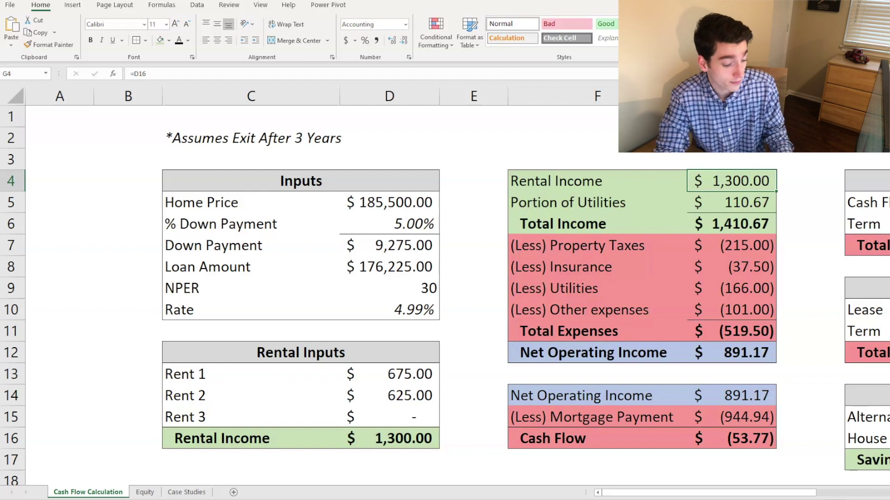
click(732, 202)
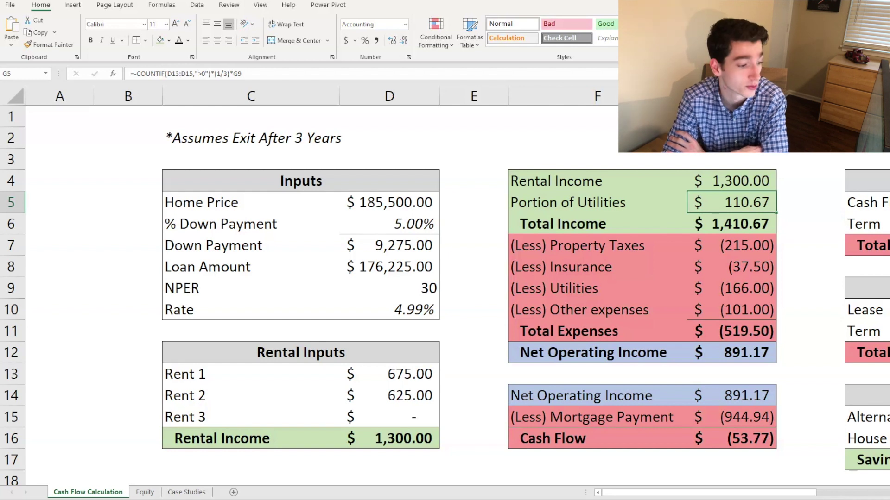
key(Down)
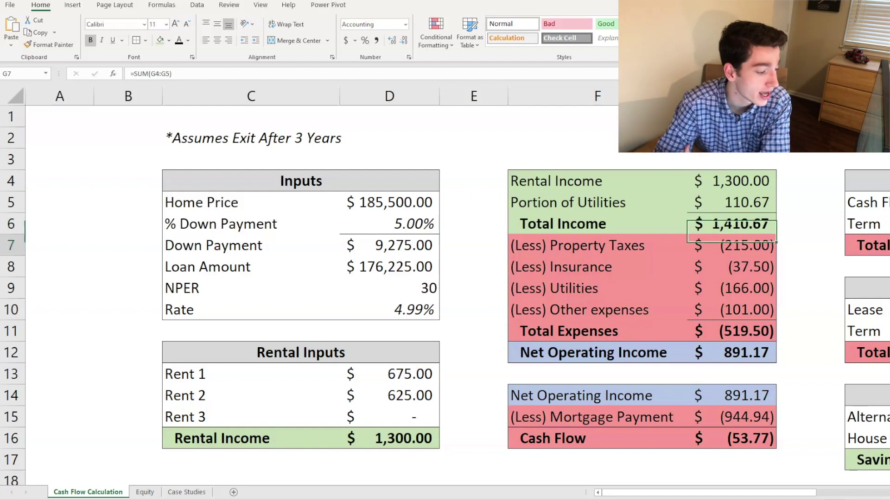
- Examine each expense line, the net operating income, the mortgage payment and the cash flow
click(731, 245)
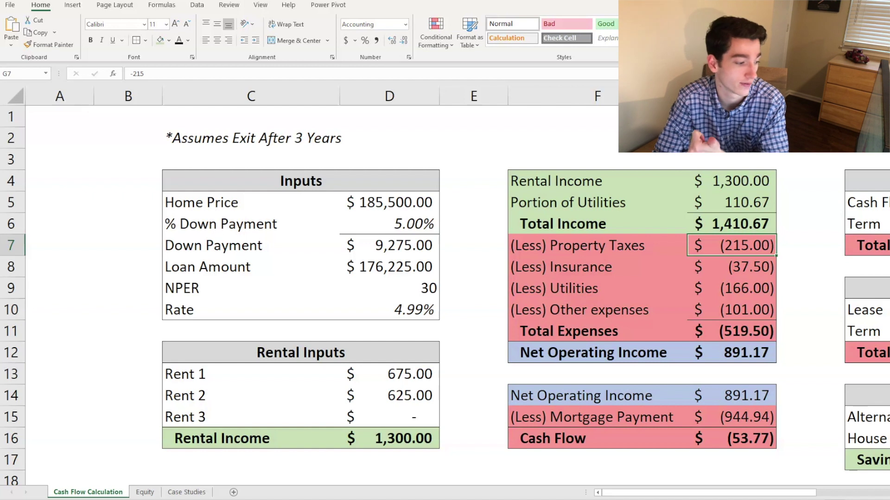
click(731, 267)
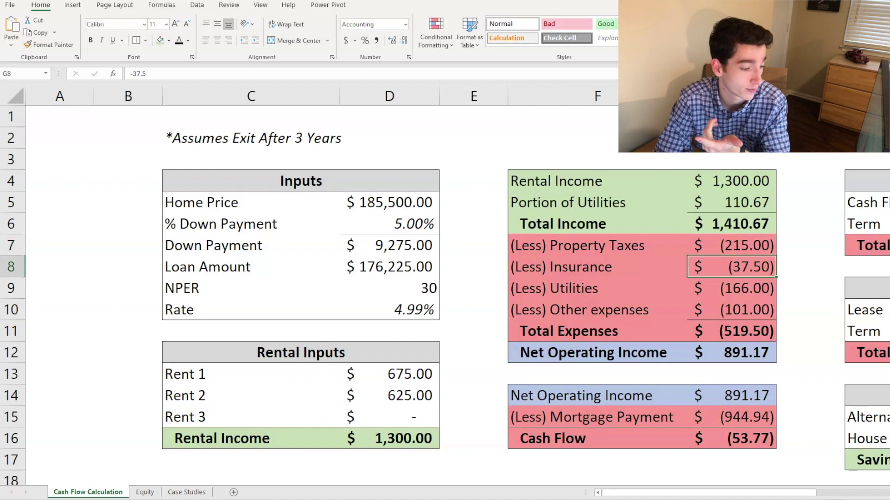
click(731, 288)
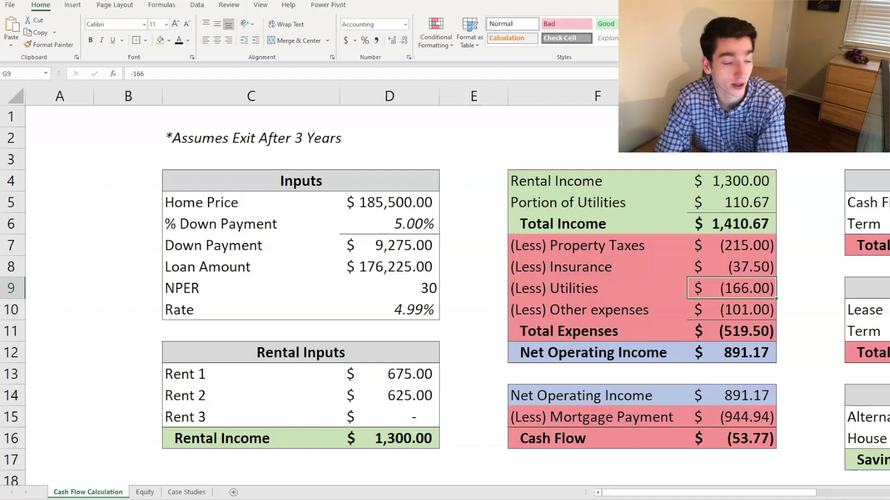
click(731, 309)
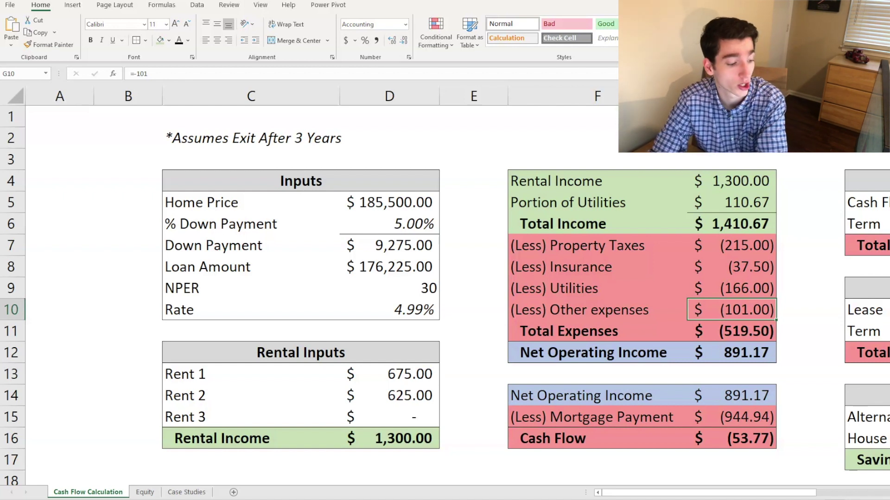
click(731, 331)
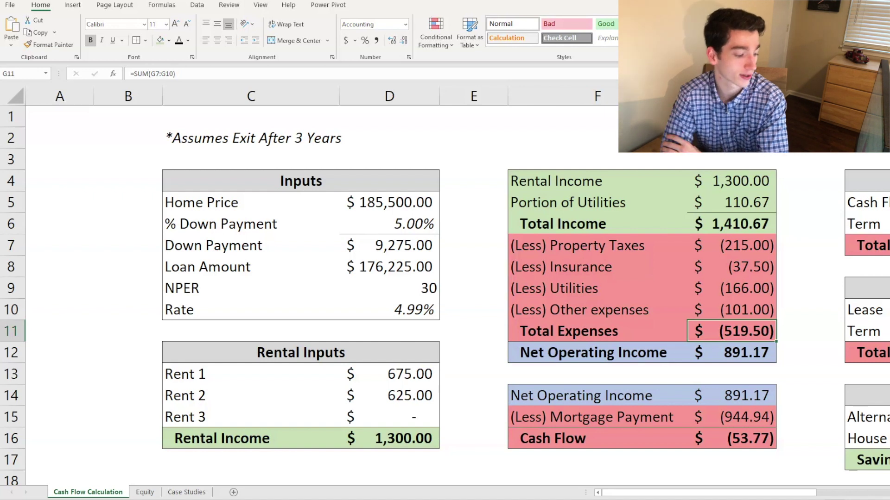
click(730, 353)
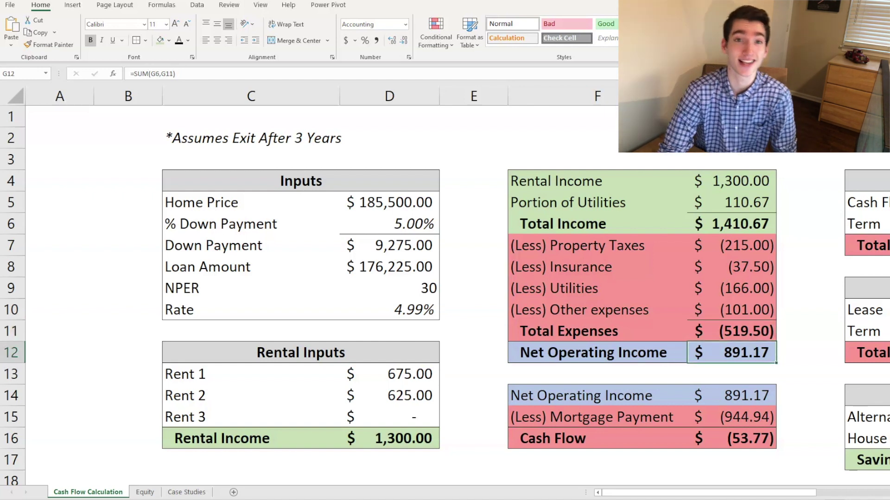
click(731, 417)
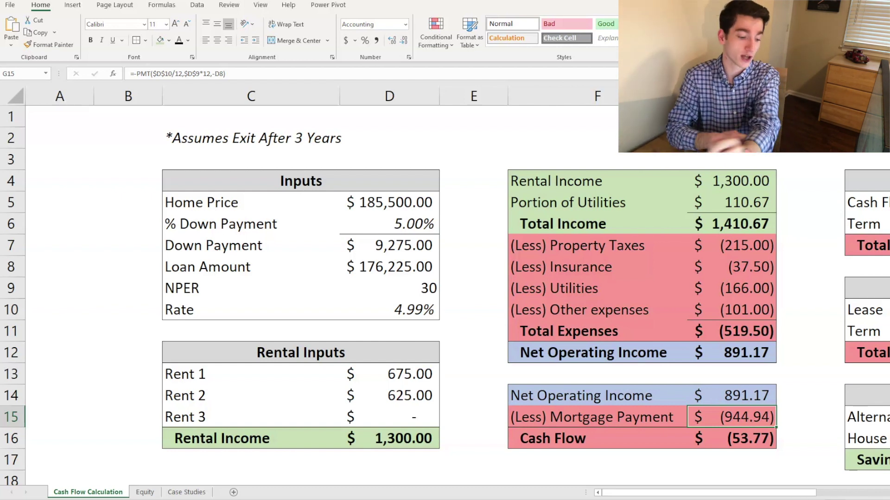
click(731, 438)
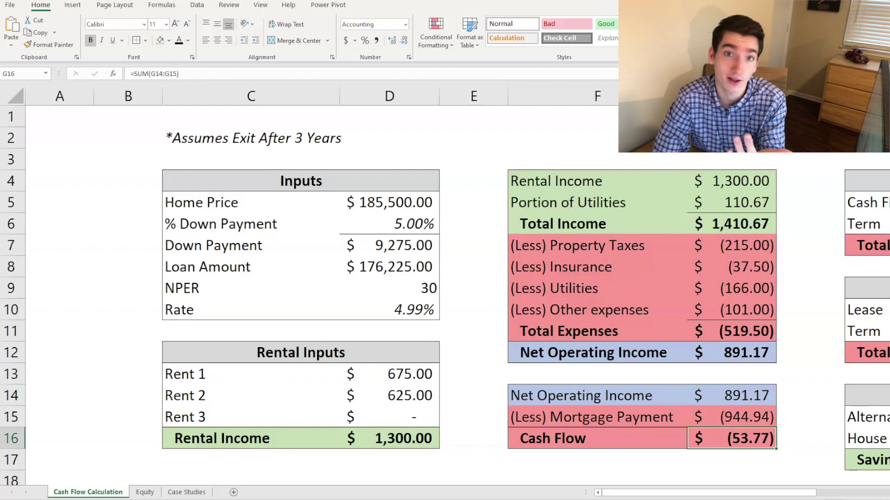
- Set the loan rate in the Inputs table to 3.75%
click(479, 439)
key(Left)
key(Up)
key(Up)
key(Up)
key(Up)
key(Up)
key(Up)
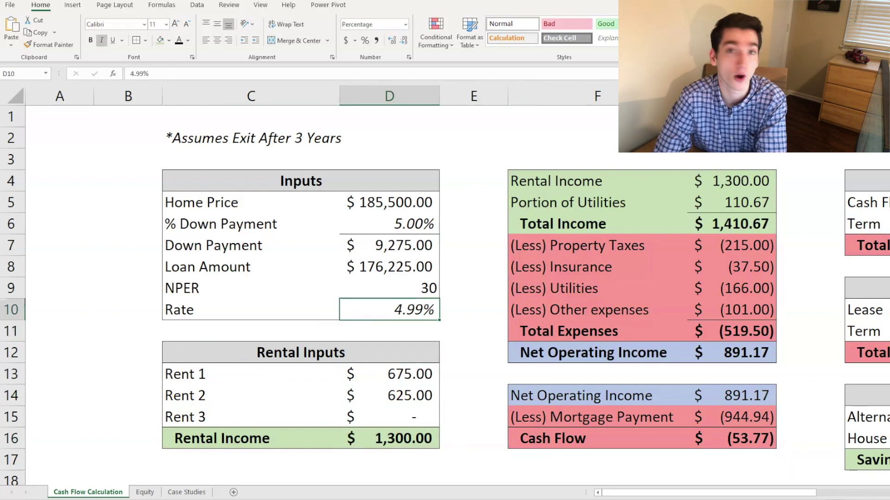
text(3.75)
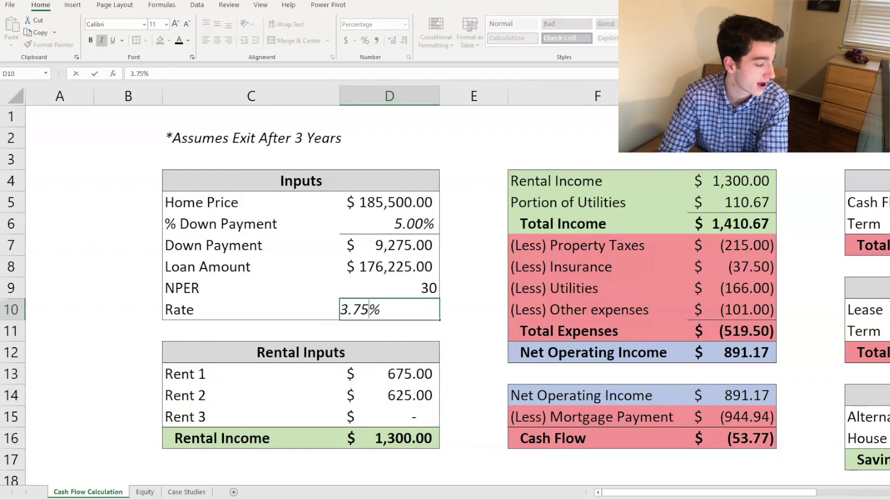
key(Return)
key(Up)
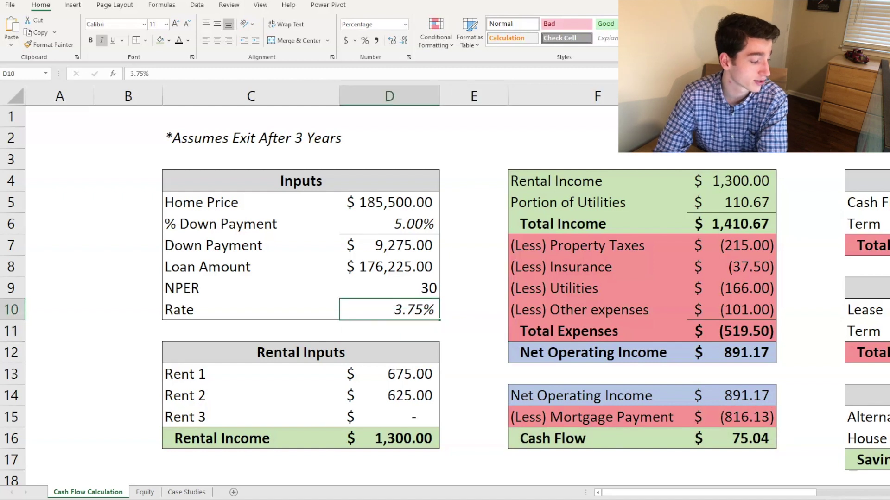
- Check the monthly cash flow calculated with the lower loan rate
key(Right)
key(Right)
key(Right)
key(Right)
key(Down)
key(Down)
key(Down)
key(Down)
key(Down)
key(Down)
key(Down)
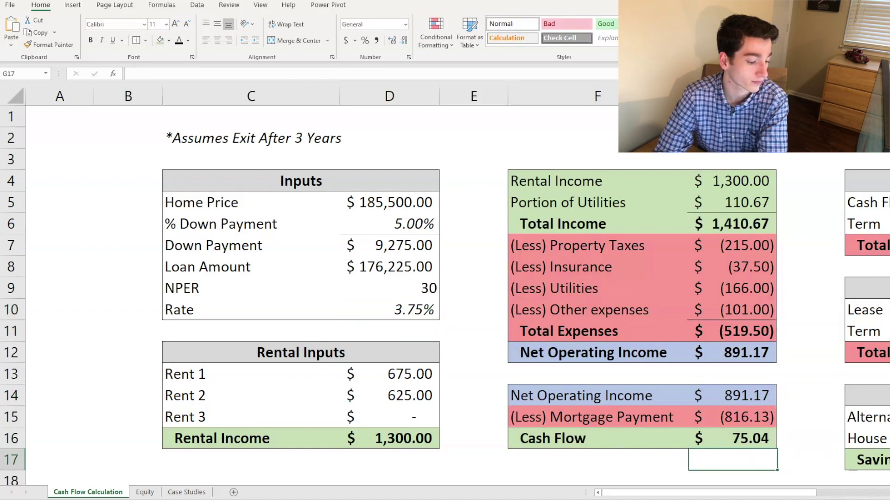
key(Up)
key(Left)
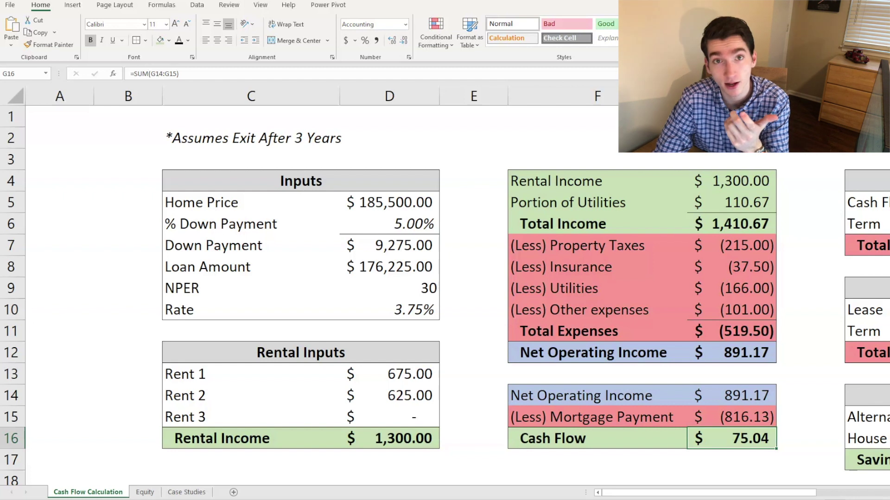
- Set the loan rate in the Inputs table back to 4.99%
key(Left)
key(Left)
key(Left)
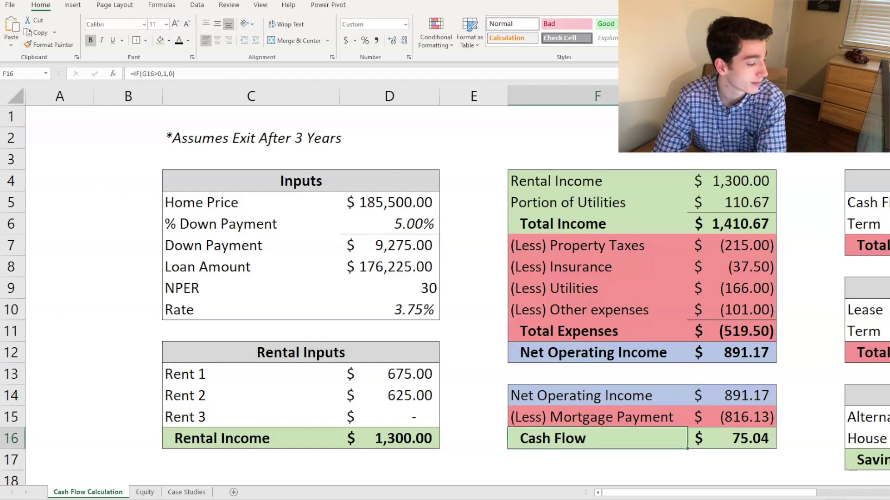
key(Up)
key(Up)
key(Up)
key(Up)
key(Up)
key(Up)
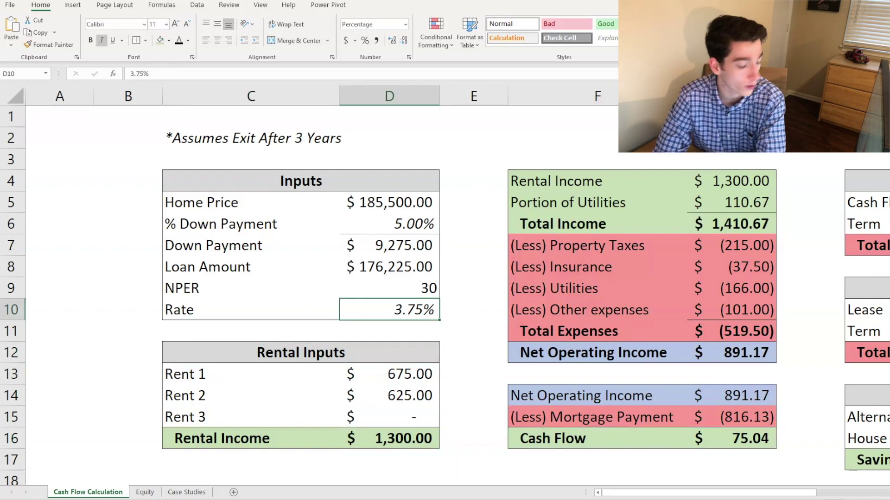
text(4.99)
key(Return)
- Check the monthly cash flow again with the restored loan rate
key(Right)
key(Right)
key(Right)
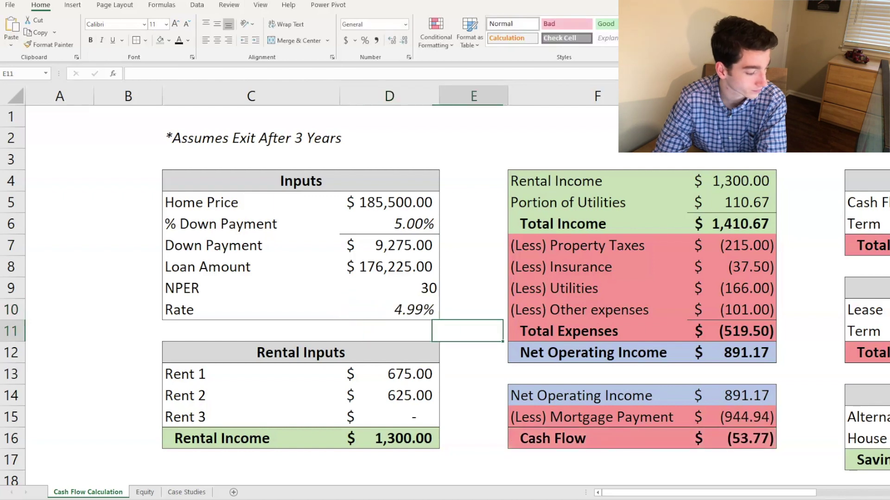
key(Down)
key(Down)
key(Down)
key(Down)
key(Down)
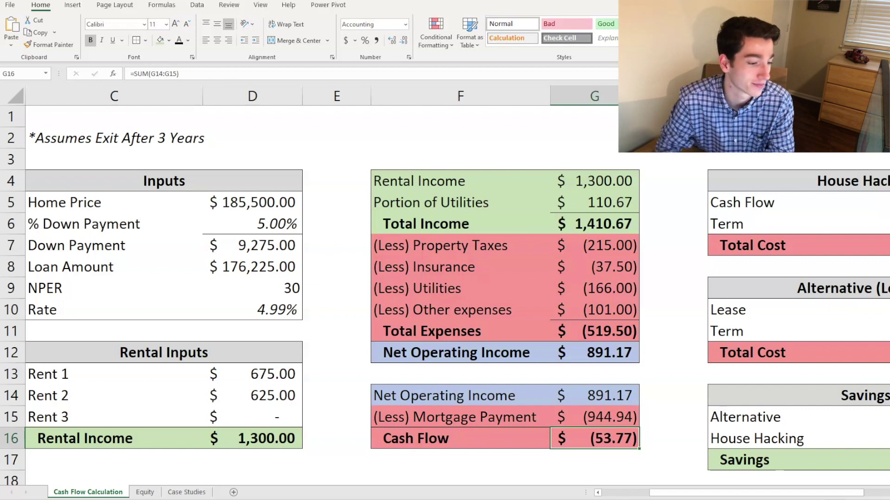
- Review the cash flow, term and total cost in the House Hacking table
scroll(445, 278, right, 2)
click(797, 202)
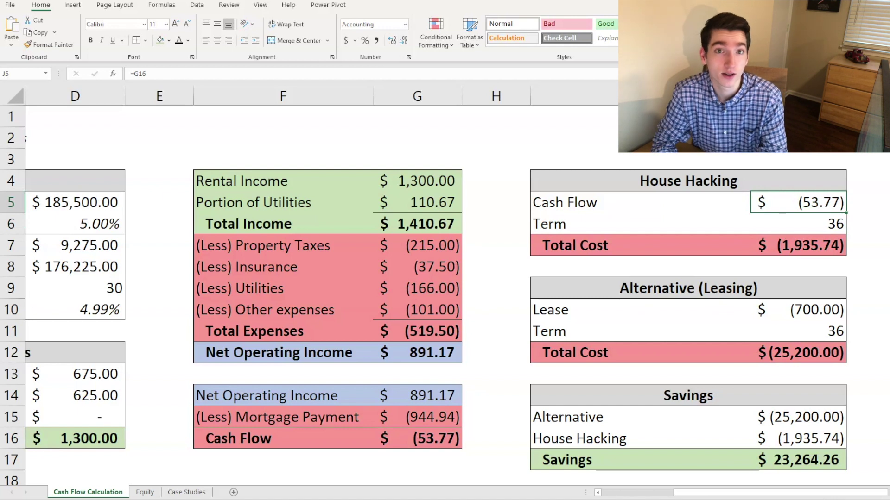
click(797, 224)
click(797, 245)
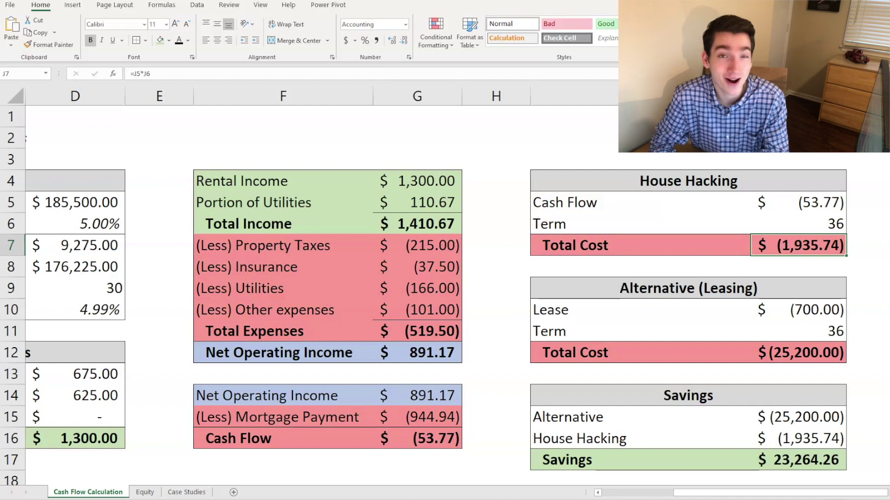
- Review the lease, term and total cost in the Alternative (Leasing) table
key(Down)
key(Down)
key(Down)
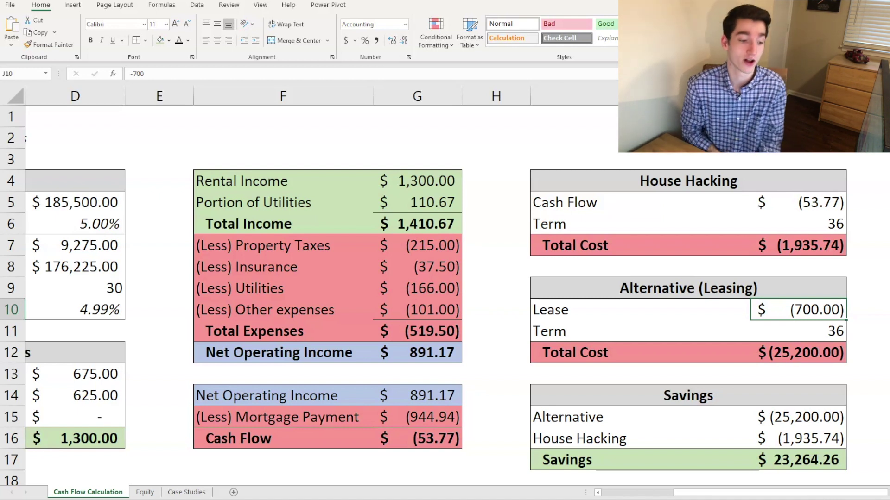
key(Down)
key(Down)
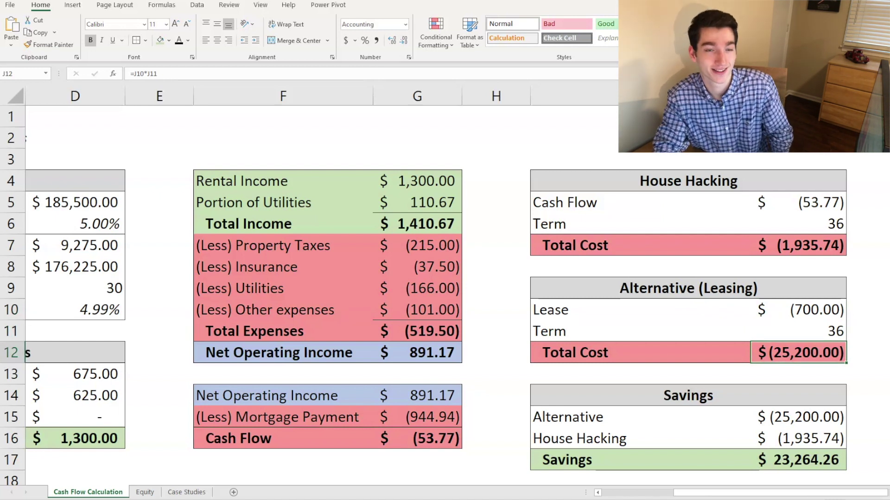
- Examine the Savings table that compares leasing with house hacking, and select its Savings total row
key(Down)
key(Down)
key(Down)
key(Down)
key(Down)
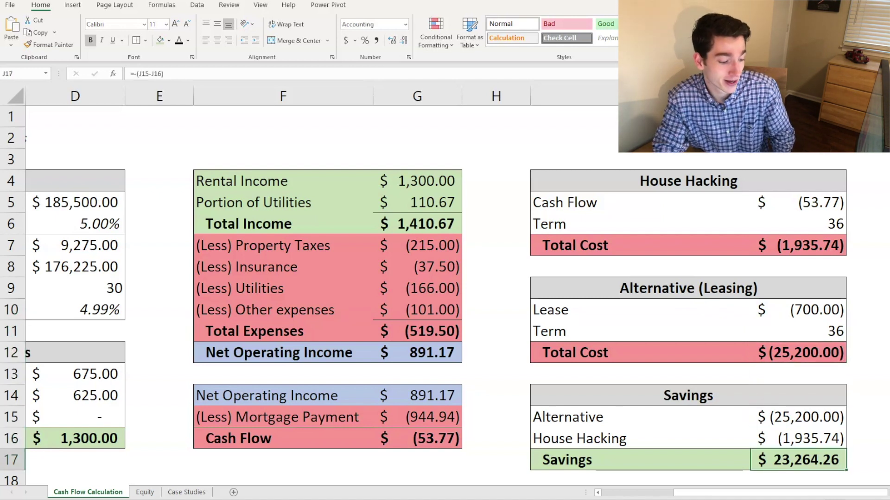
key(shift+Left)
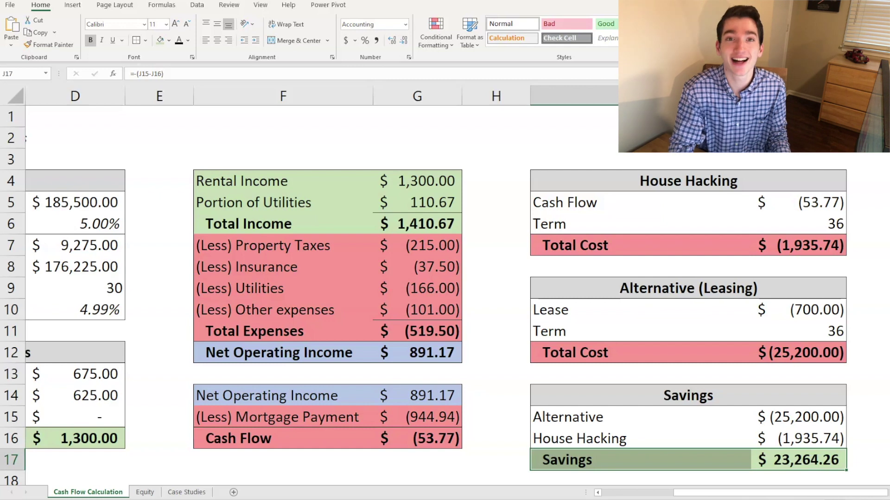
- Open the Equity sheet and inspect the beginning balance and principal formulas for period 1
key(ctrl+Page_Down)
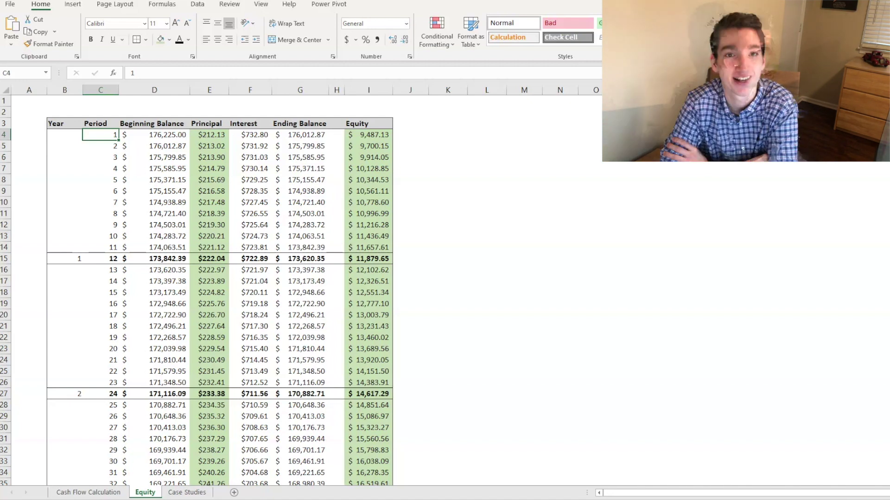
click(154, 134)
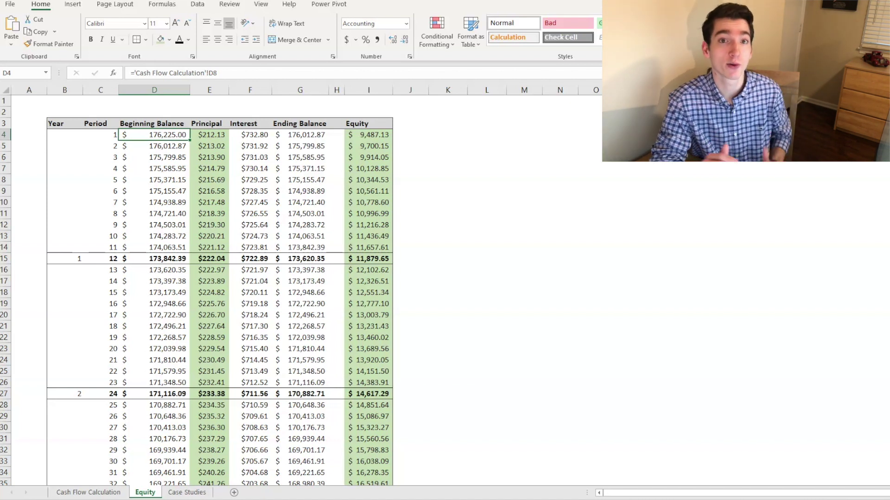
click(209, 134)
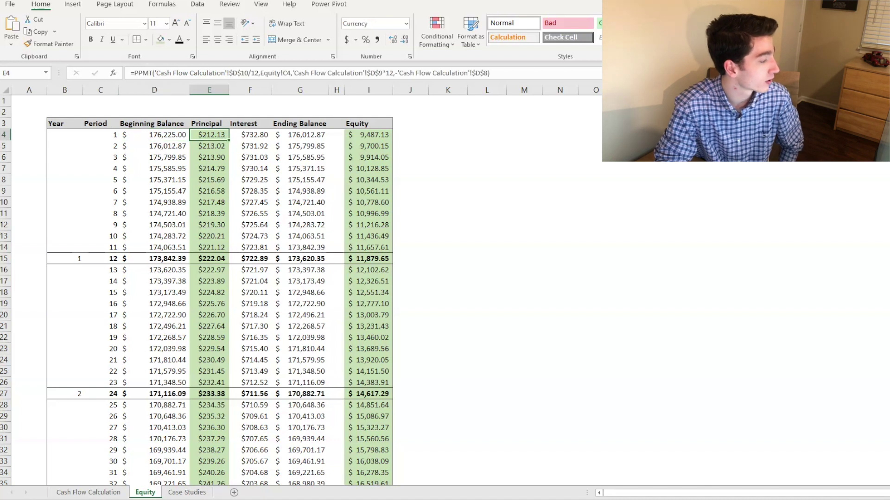
- Examine how the monthly principal portion develops over the first ten periods of the amortization schedule
key(Down)
key(Down)
key(Down)
key(Down)
key(Down)
key(Down)
key(Down)
key(Down)
key(Down)
key(Up)
key(Up)
key(Up)
key(Up)
key(Up)
key(Up)
key(Up)
key(Up)
key(Up)
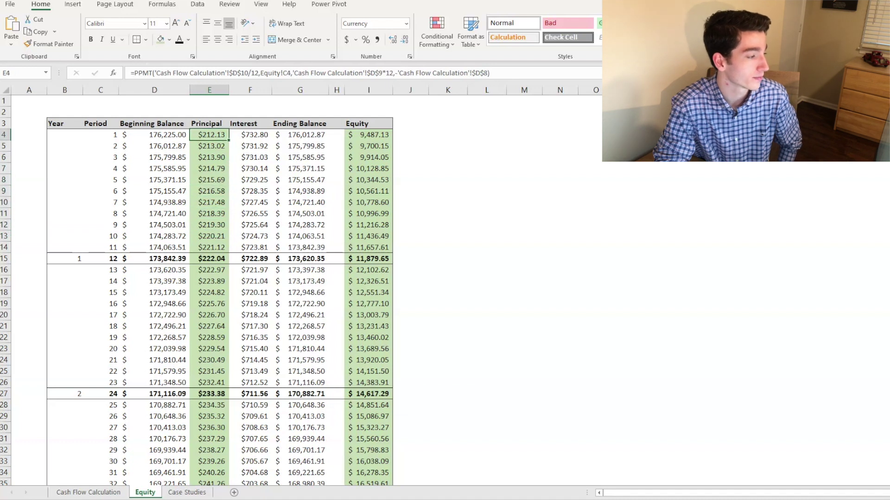
- Examine how the Equity column accumulates from period 1 through the end of year 1
click(368, 134)
key(Down)
key(Down)
key(Down)
key(Down)
key(Down)
key(Down)
key(Down)
key(Down)
key(Down)
key(Down)
key(Down)
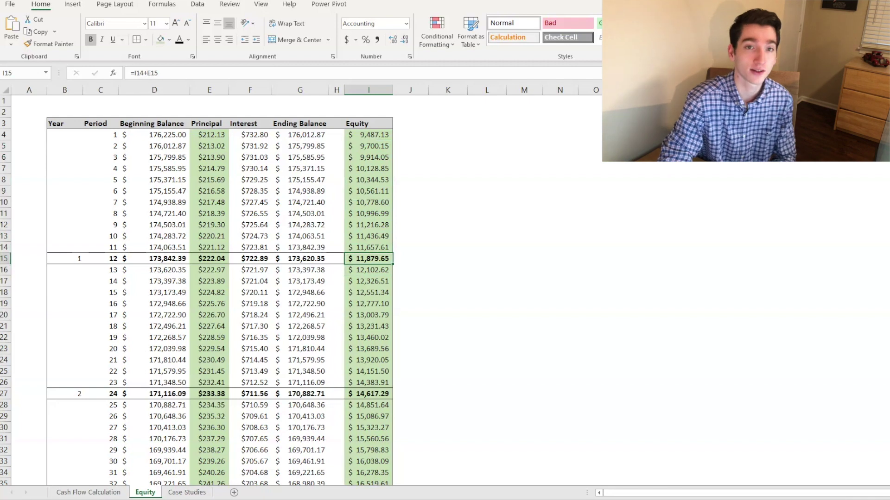
- Follow the Equity column from period 13 through the end of years 2 and 3
key(Down)
key(Down)
key(Down)
key(Down)
key(Down)
key(Down)
key(Down)
key(Down)
key(Down)
key(Down)
key(Down)
key(Down)
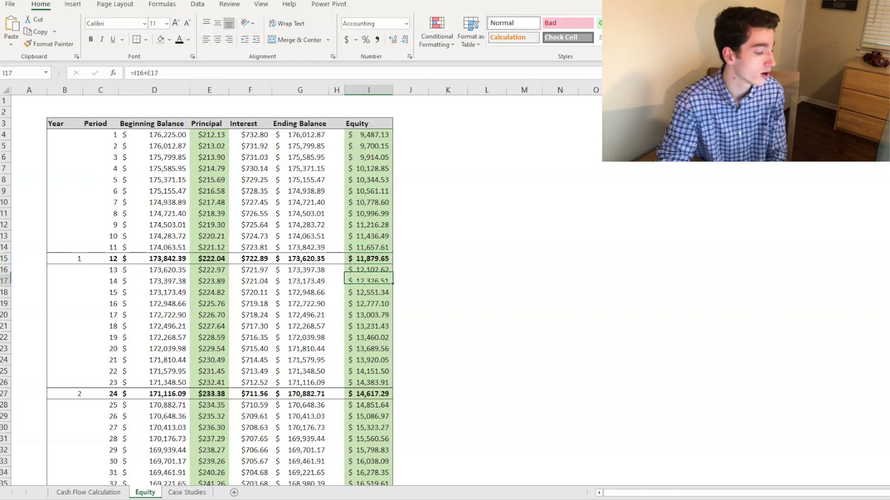
key(Down)
key(Down)
key(Down)
key(Down)
key(Down)
key(Down)
key(Down)
key(Down)
key(Down)
key(Down)
key(Down)
key(Down)
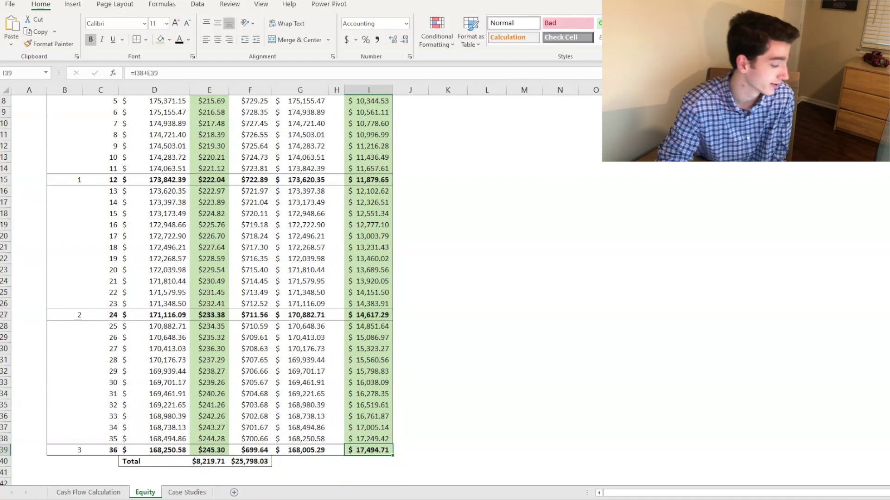
- Inspect the total formula for the principal paid over all 36 periods in the amortization schedule
key(Left)
key(Left)
key(Left)
key(Left)
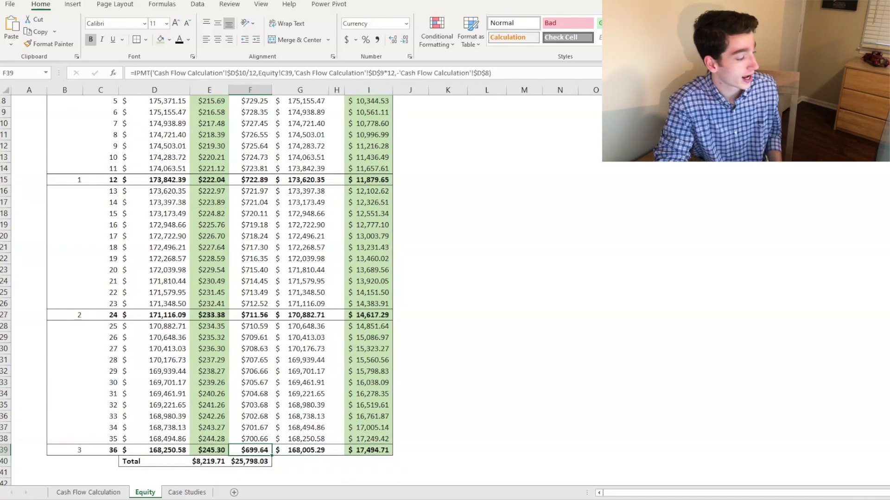
key(Down)
key(F2)
key(Escape)
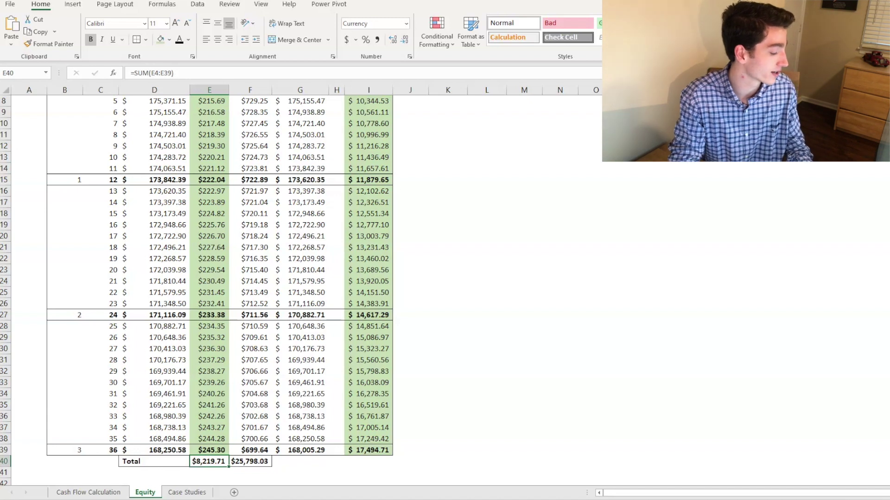
- Open the Case Studies sheet and inspect the Initial Equity Stake and Debt Paydown for Case 1
key(ctrl+Page_Down)
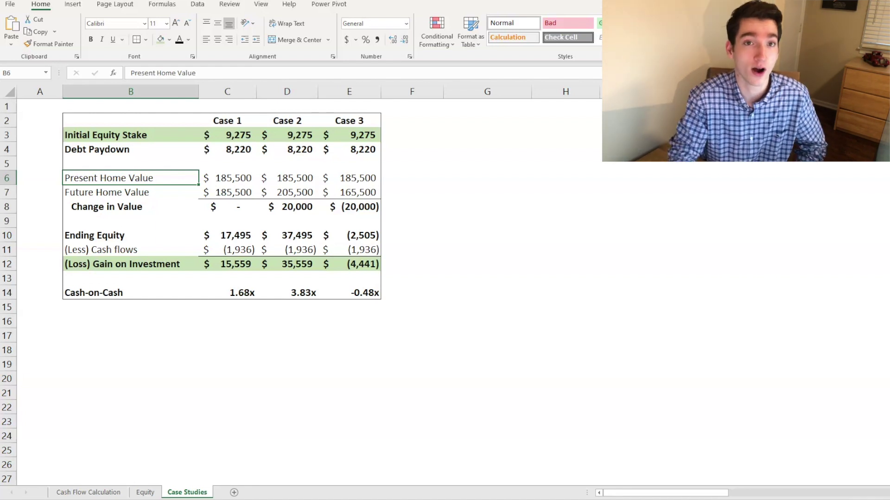
key(Up)
key(Up)
key(Right)
key(Up)
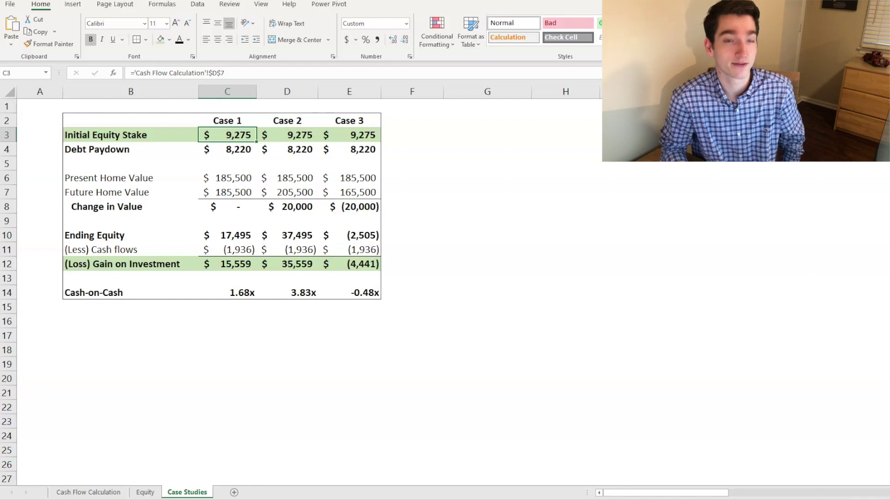
key(Down)
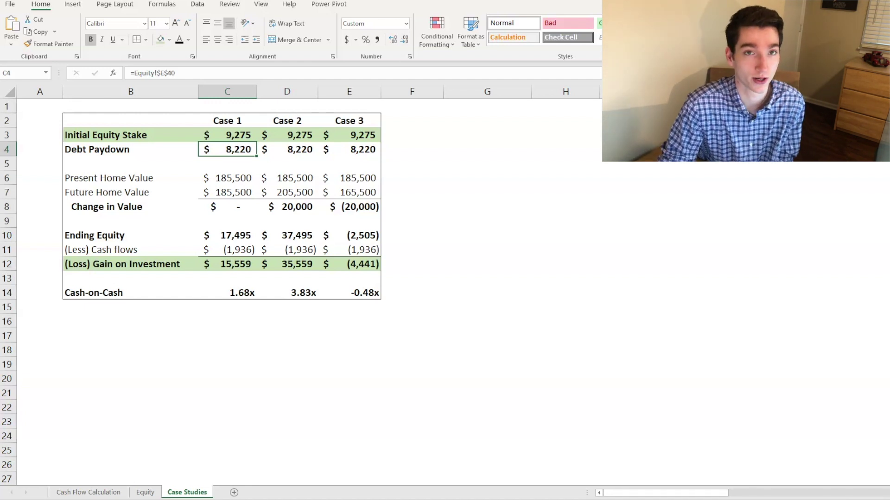
- Review Case 1's present and future home values, change in value and Ending Equity formula
key(Down)
key(Down)
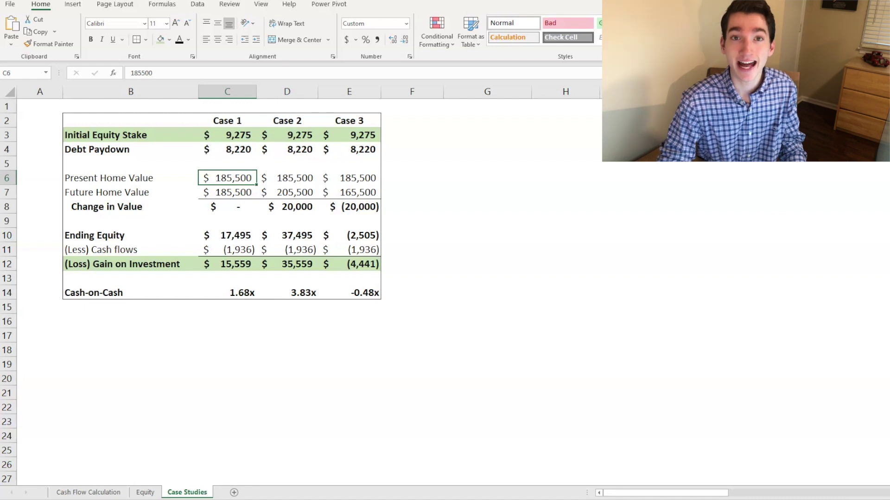
click(227, 193)
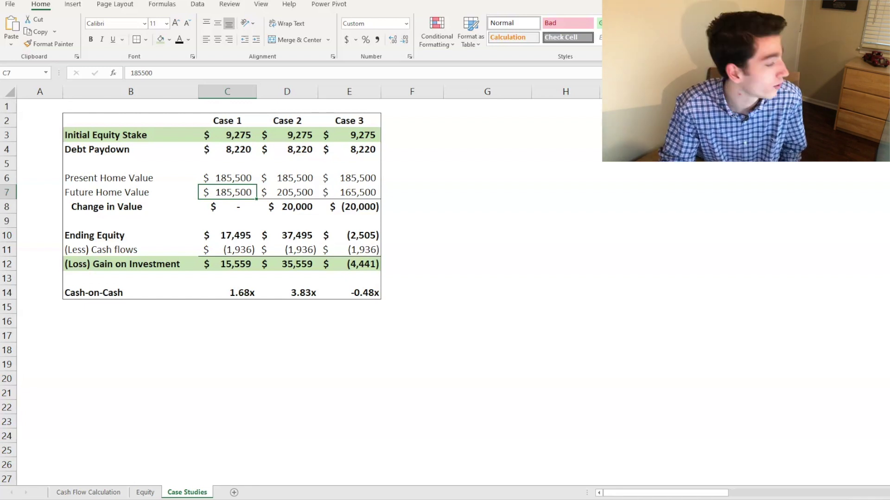
key(Down)
key(Down)
key(Down)
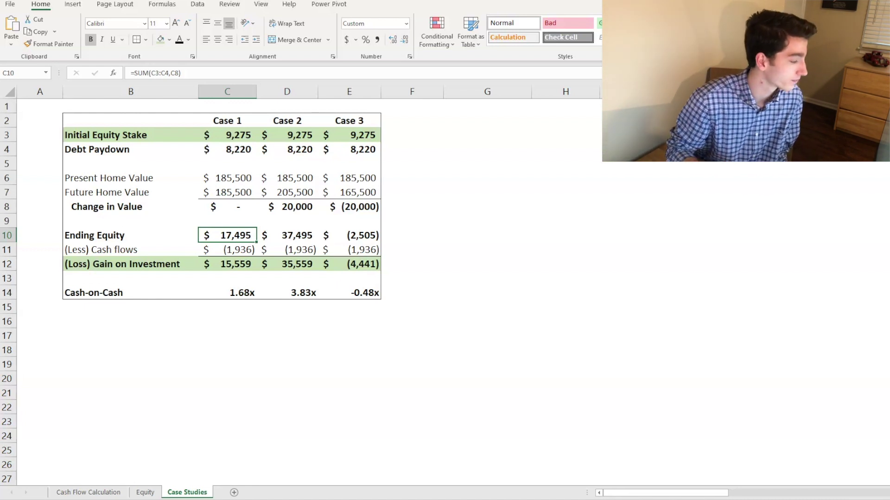
- Review Case 1's cash flows, gain on investment and Cash-on-Cash formula
key(Down)
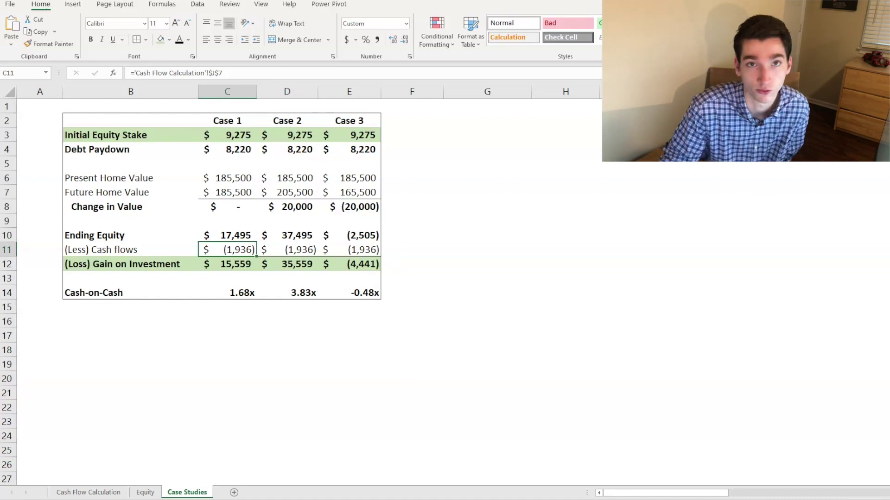
click(227, 264)
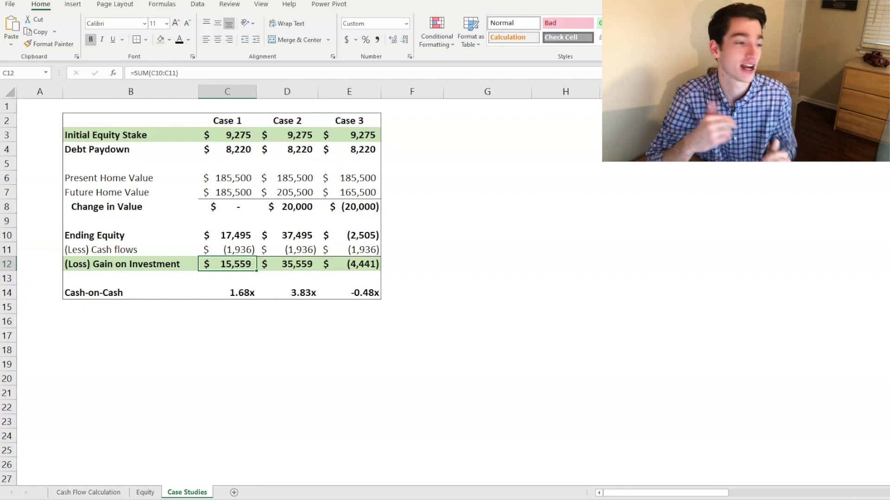
key(Down)
key(Down)
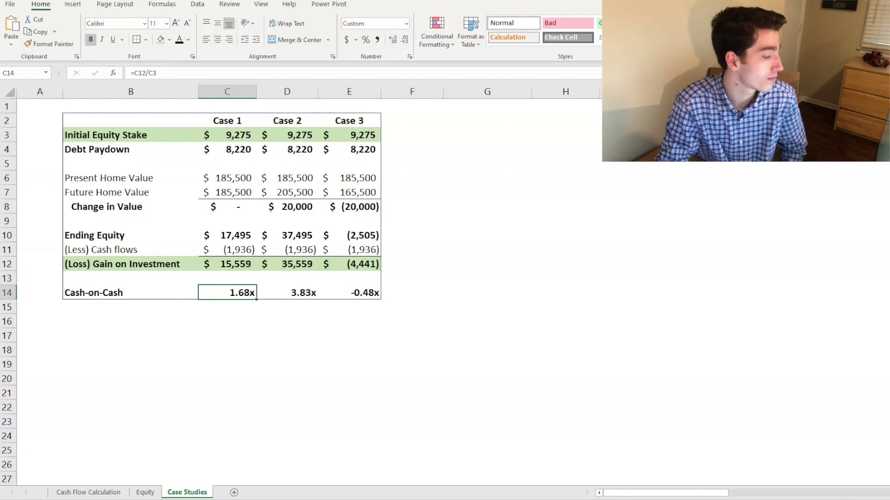
- Inspect Case 2's present home value, future home value and Change in Value formulas
key(Up)
key(Up)
key(Up)
key(Up)
key(Up)
key(Up)
key(Up)
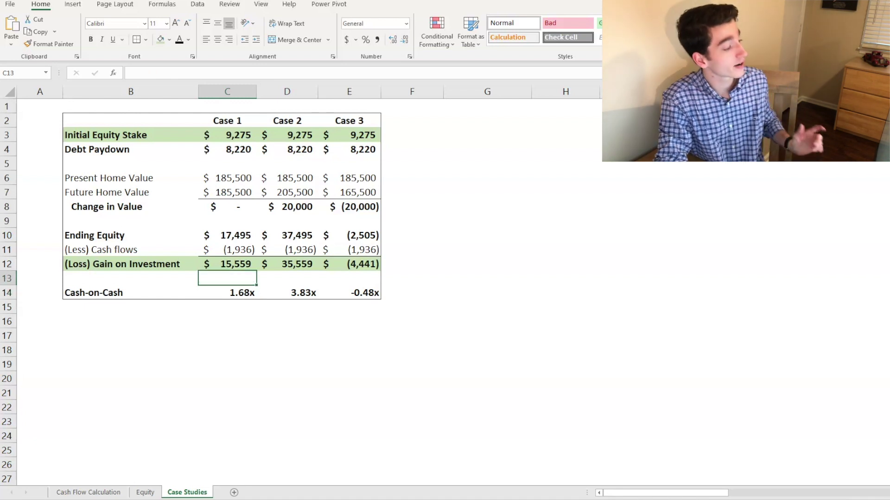
click(287, 178)
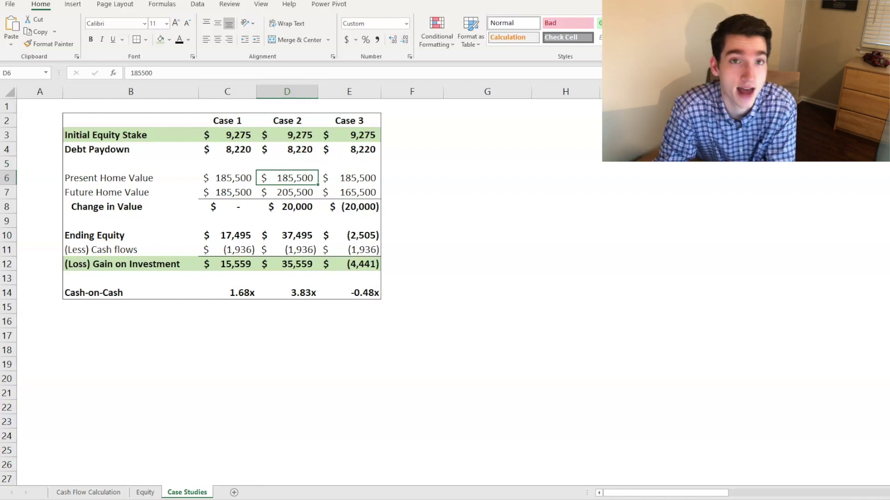
click(287, 192)
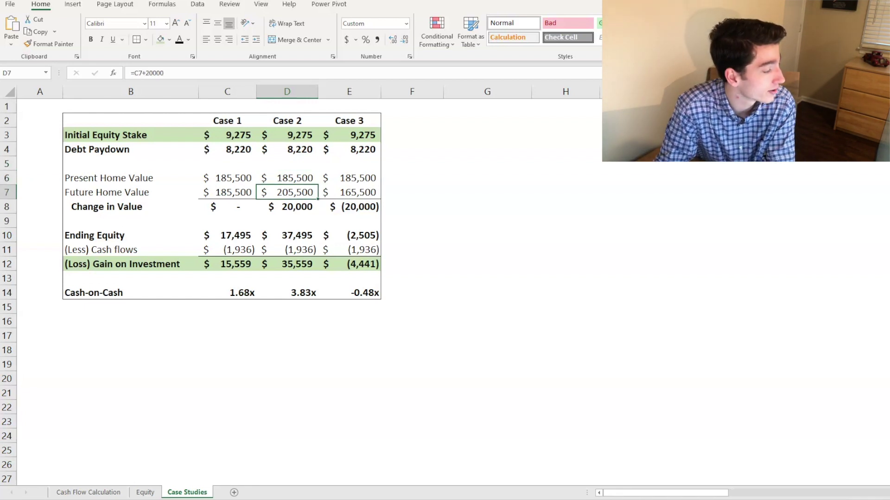
click(287, 207)
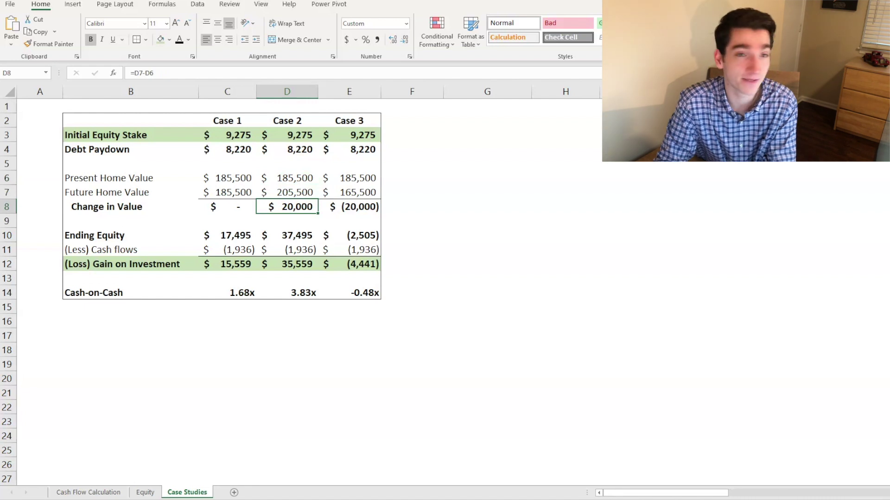
- Review Case 2's Ending Equity, cash flows, gain on investment and Cash-on-Cash multiple
key(Down)
key(Down)
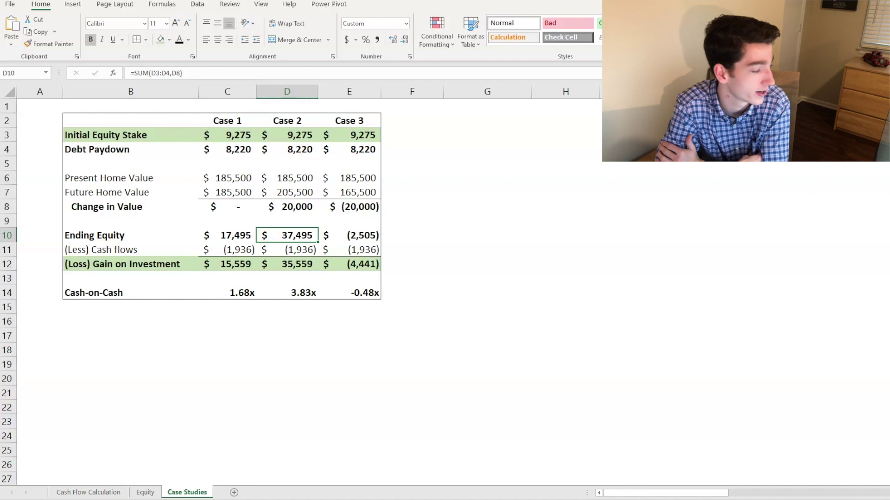
key(Down)
key(Down)
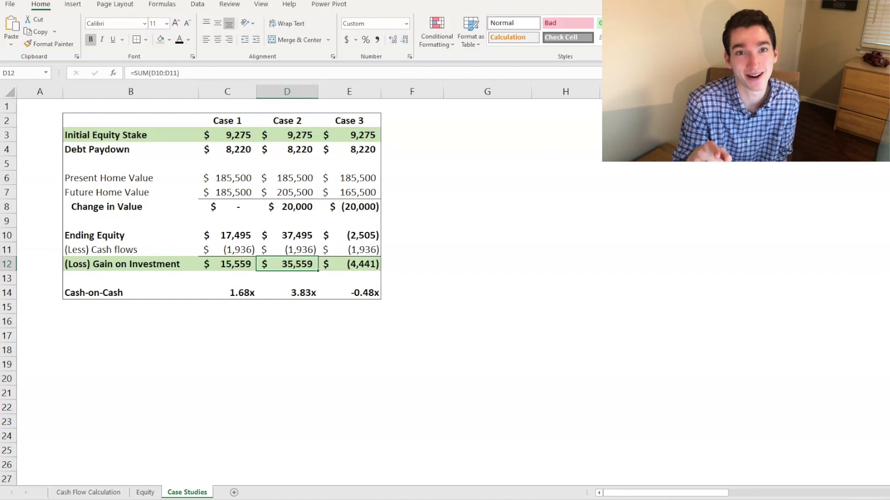
click(287, 292)
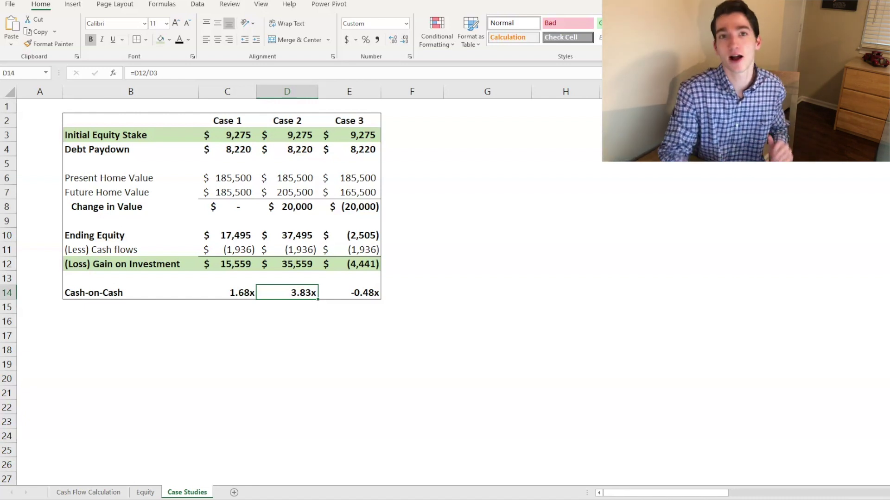
- Go back over Case 2 from its Future Home Value down to its gain on investment
key(Up)
key(Up)
key(Up)
key(Up)
key(Up)
key(Up)
key(Up)
key(Down)
key(Down)
key(Down)
key(Down)
key(Down)
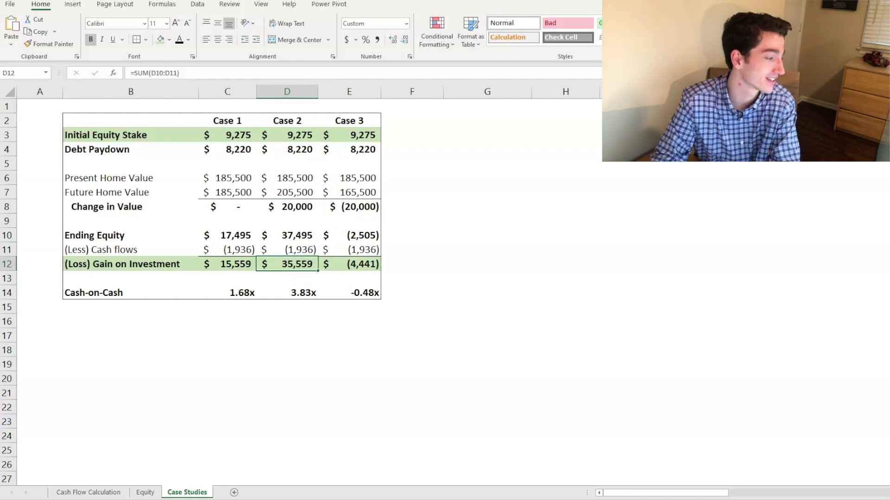
- Review Case 3 from its Future Home Value and Change in Value through Ending Equity to the investment result
click(349, 192)
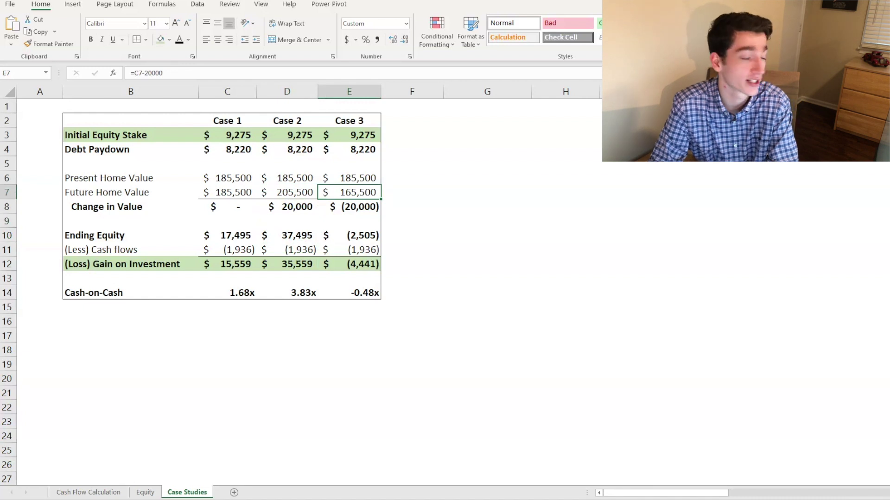
click(349, 206)
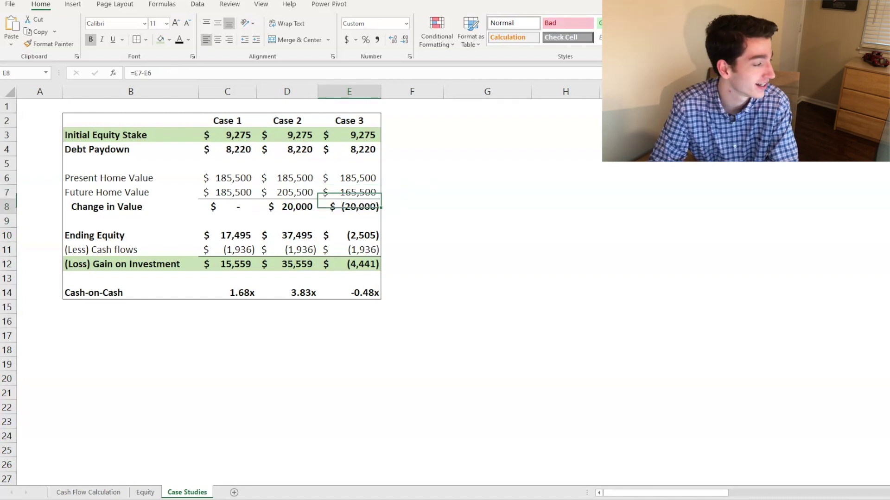
click(349, 235)
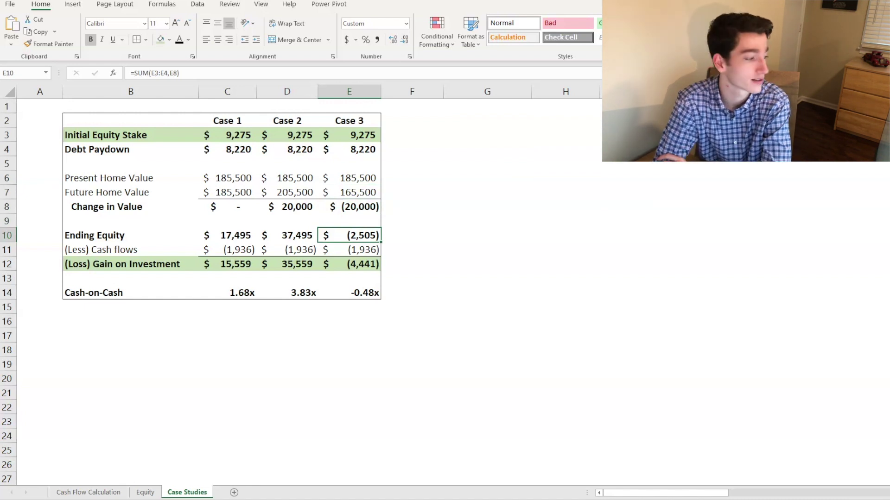
click(349, 250)
click(349, 264)
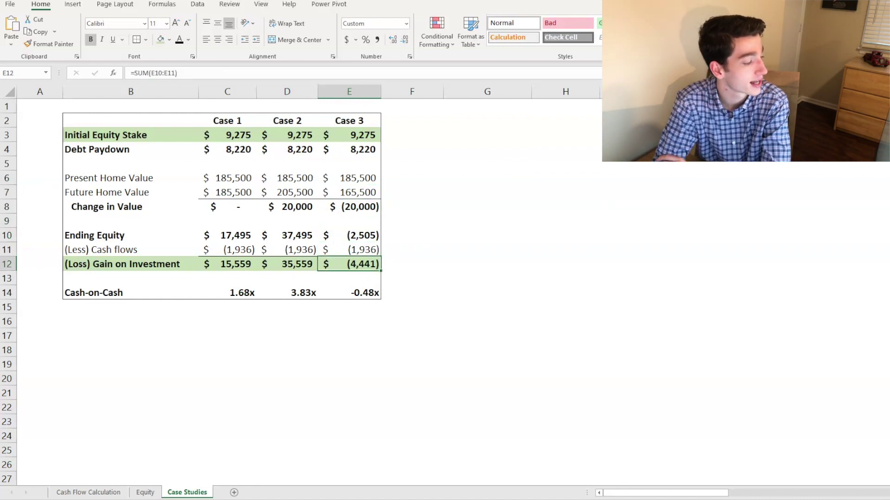